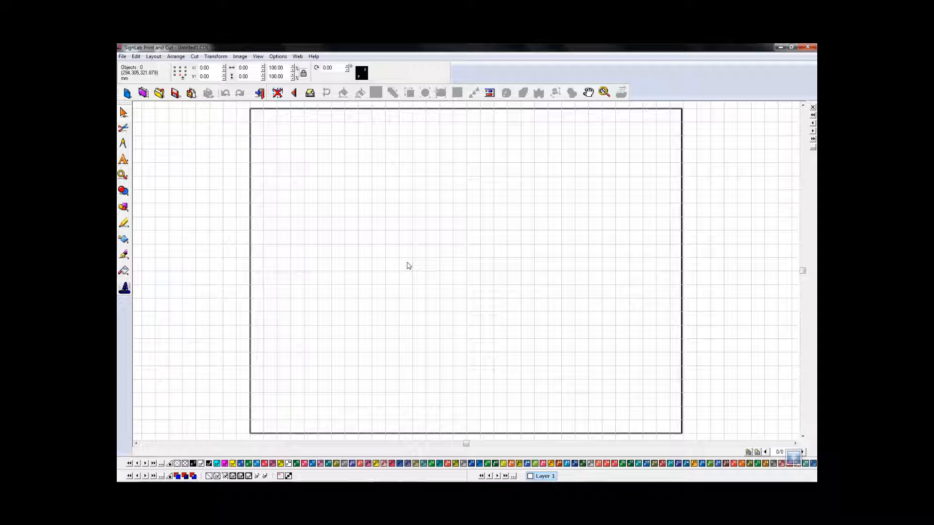
- Import the Prism Colour Solutions logo bitmap, enlarge it to about 435 × 145 mm and move it near the page centre
{"action": "left_click", "coordinate": [122, 56]}
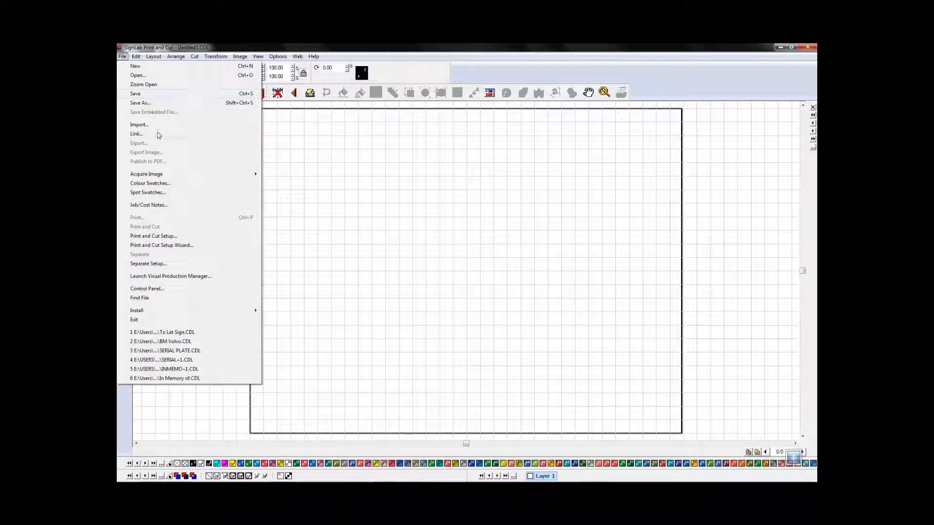
{"action": "left_click", "coordinate": [155, 126]}
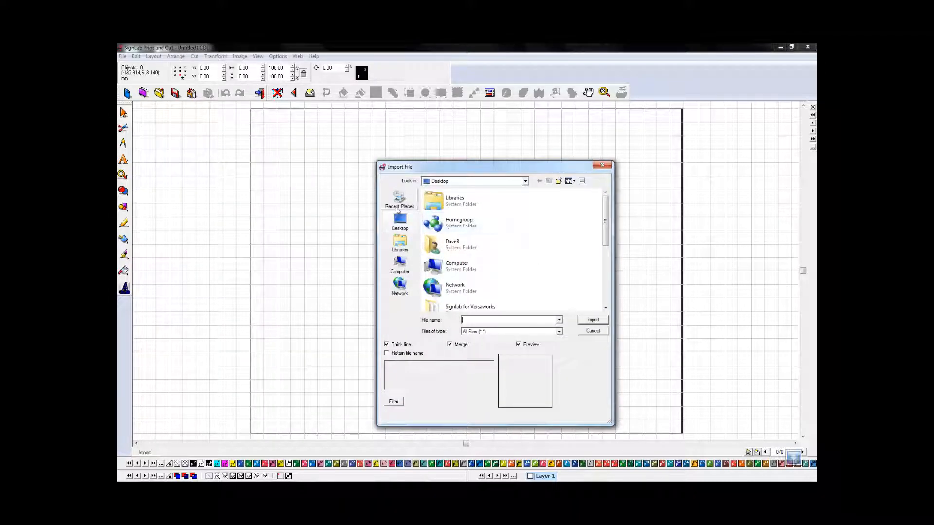
{"action": "left_click_drag", "start_coordinate": [605, 221], "coordinate": [605, 278]}
{"action": "left_click", "coordinate": [460, 235]}
{"action": "left_click", "coordinate": [593, 319]}
{"action": "left_click", "coordinate": [385, 244]}
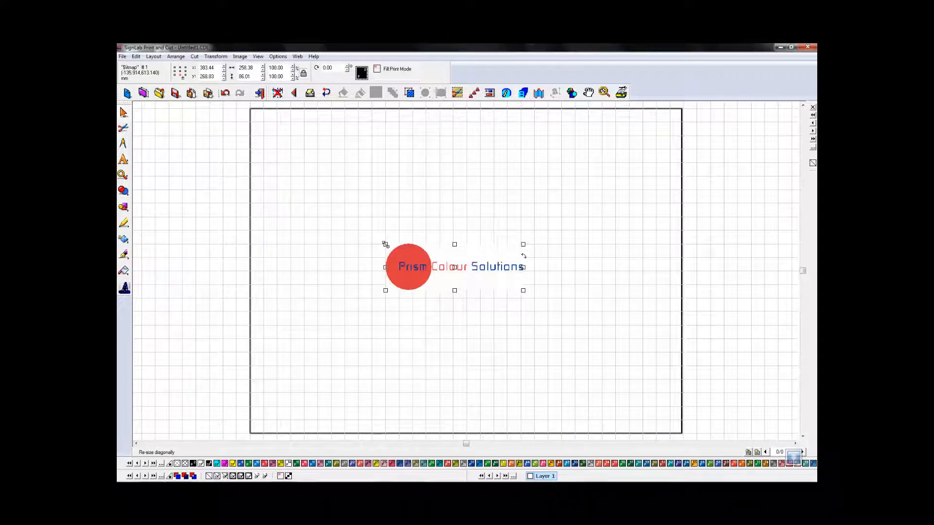
{"action": "left_click_drag", "start_coordinate": [523, 244], "coordinate": [609, 213]}
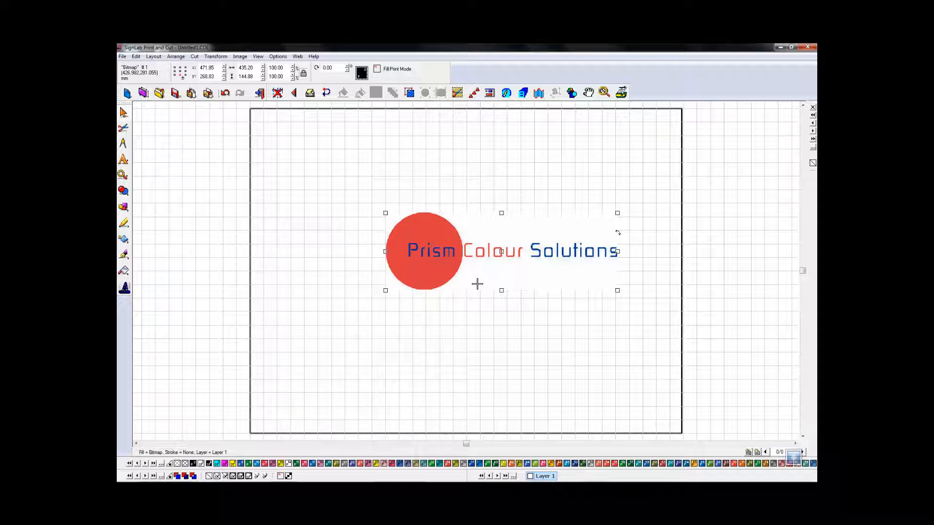
{"action": "left_click_drag", "start_coordinate": [499, 253], "coordinate": [447, 269]}
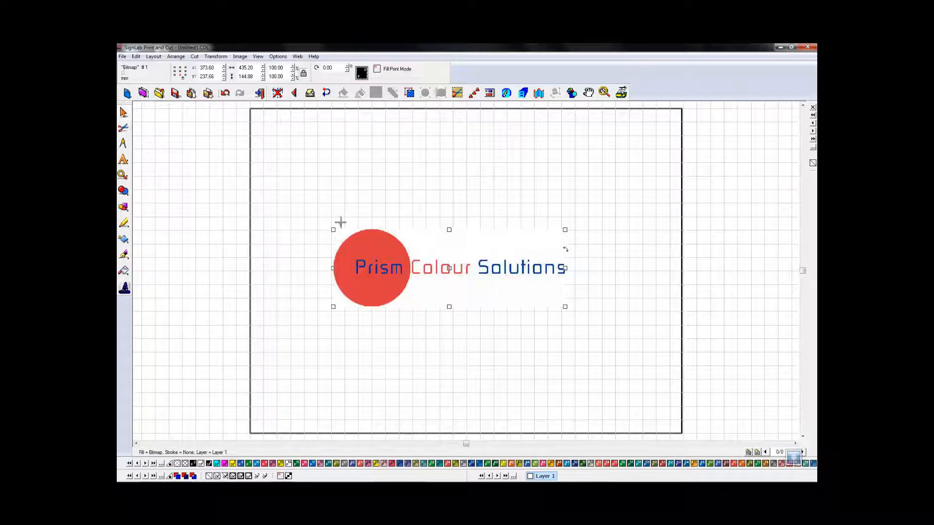
- Run the Prepare to Vectorise Wizard on the logo with the recommended image size and no background removal
{"action": "left_click", "coordinate": [240, 57]}
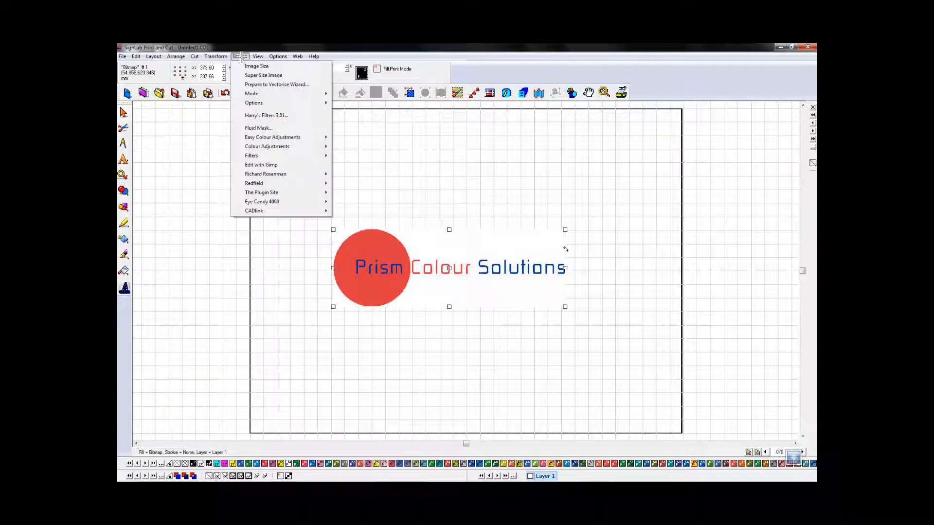
{"action": "left_click", "coordinate": [275, 84]}
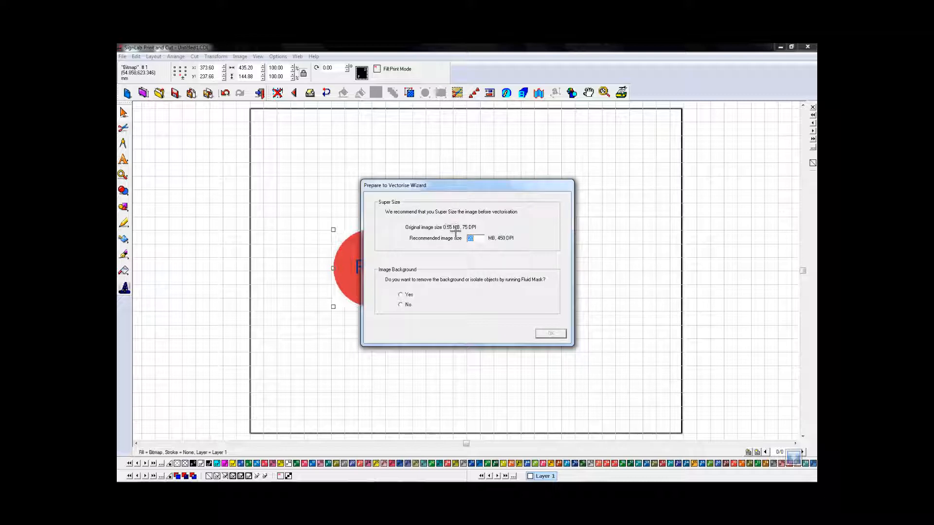
{"action": "left_click_drag", "start_coordinate": [455, 193], "coordinate": [444, 207]}
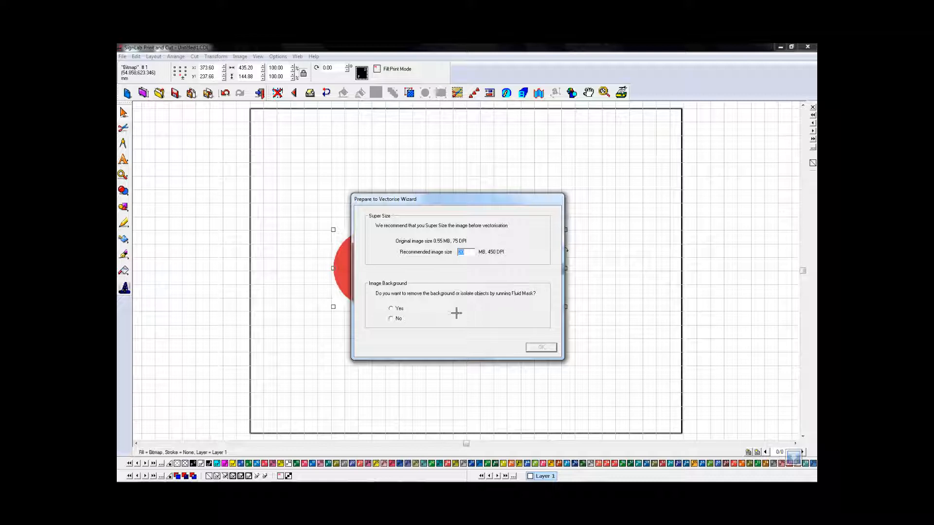
{"action": "left_click", "coordinate": [391, 318]}
{"action": "left_click", "coordinate": [540, 347]}
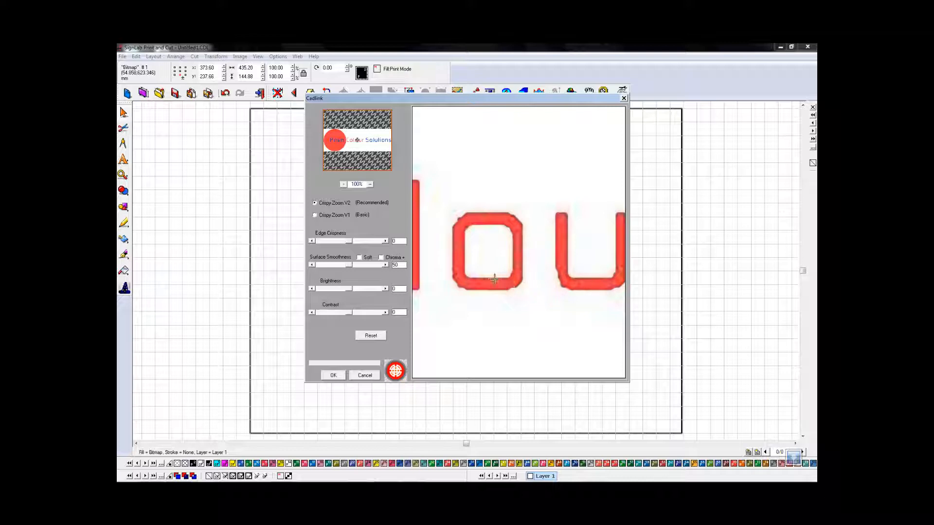
- Try an edge crispness of 19, a brightness of -100 and a lower contrast in the enlargement preview, and reset the settings
{"action": "left_click", "coordinate": [370, 184]}
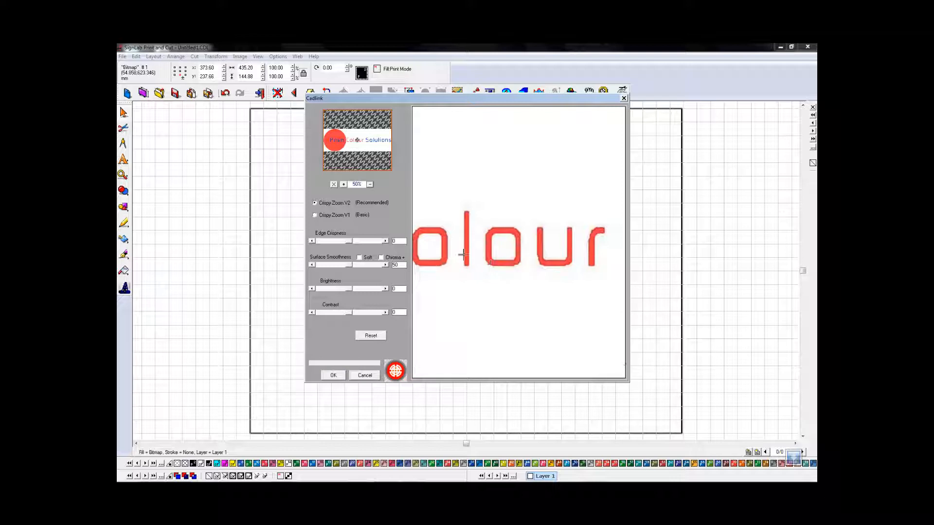
{"action": "left_click", "coordinate": [573, 246]}
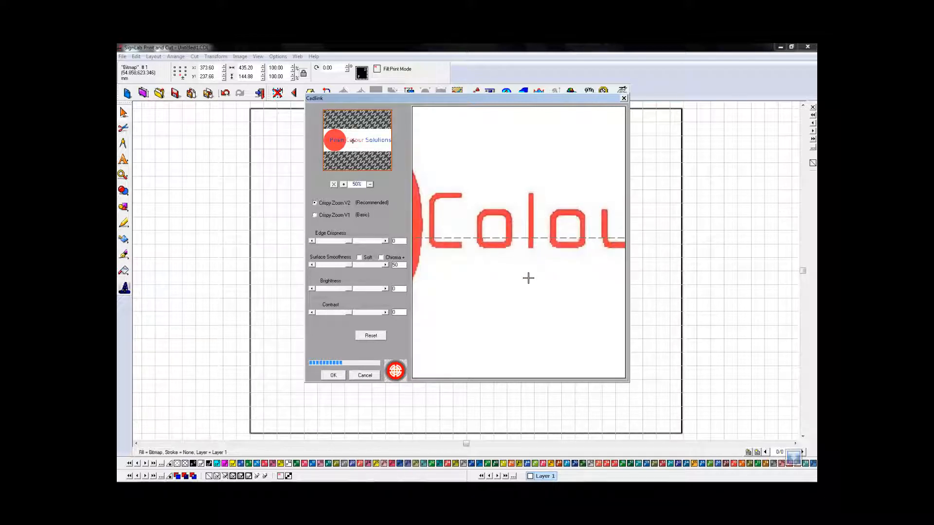
{"action": "left_click_drag", "start_coordinate": [490, 290], "coordinate": [522, 299]}
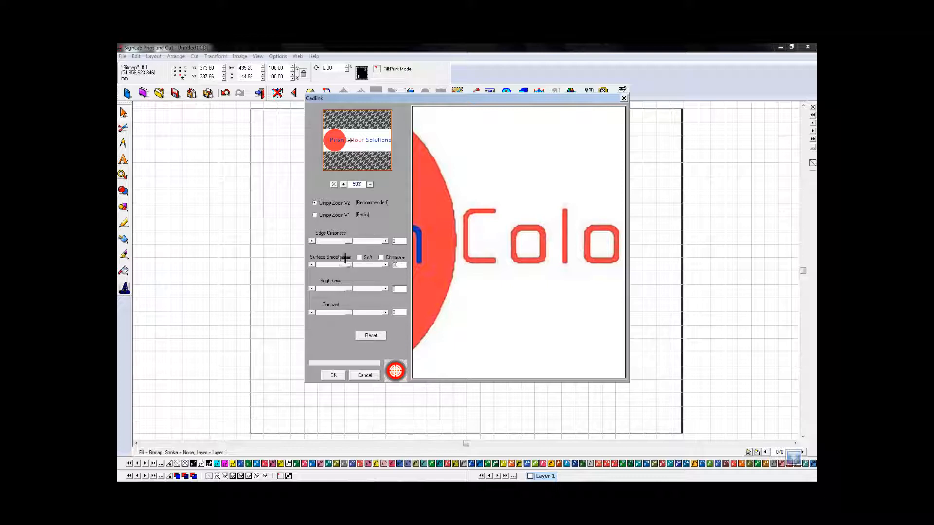
{"action": "left_click_drag", "start_coordinate": [349, 241], "coordinate": [353, 240]}
{"action": "left_click_drag", "start_coordinate": [349, 289], "coordinate": [316, 289]}
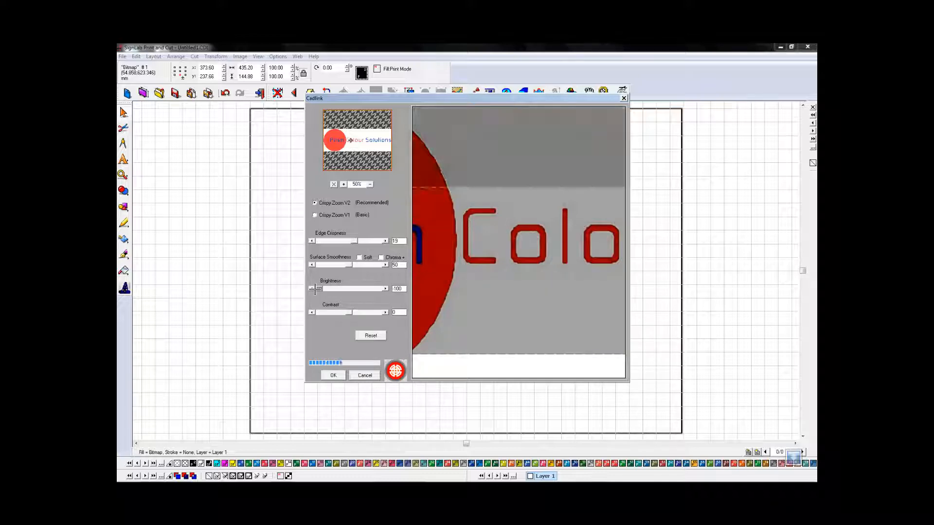
{"action": "left_click_drag", "start_coordinate": [345, 312], "coordinate": [321, 313]}
{"action": "left_click", "coordinate": [371, 336]}
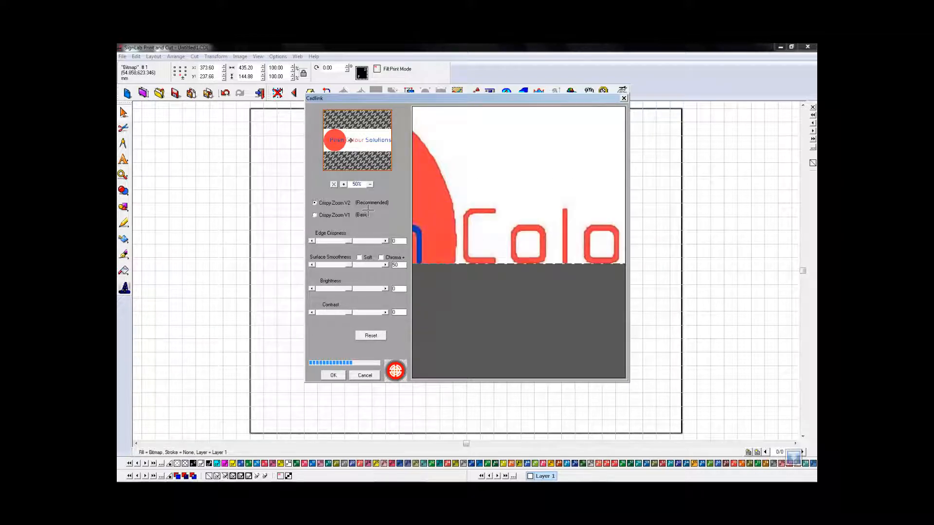
- Check more of the logo in the preview and apply the Crispy Zoom V2 enlargement with default settings
{"action": "left_click", "coordinate": [370, 184]}
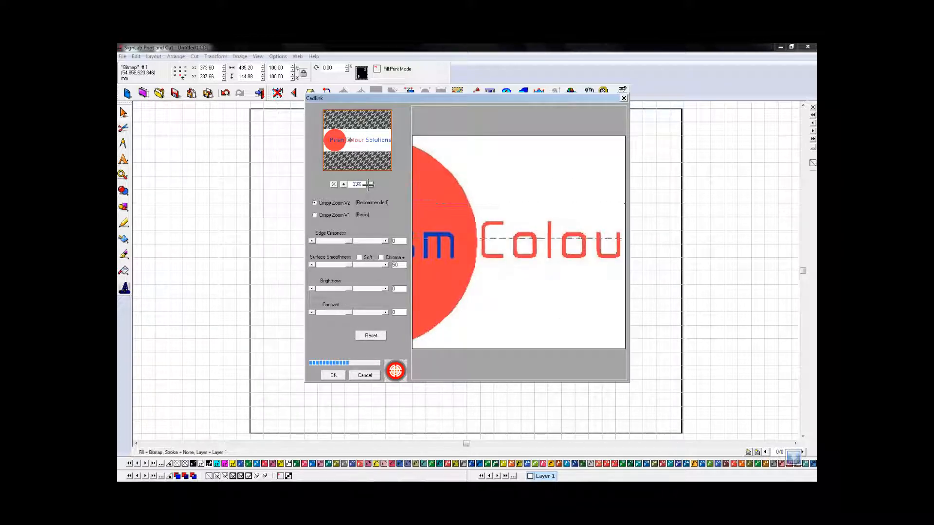
{"action": "left_click", "coordinate": [368, 185]}
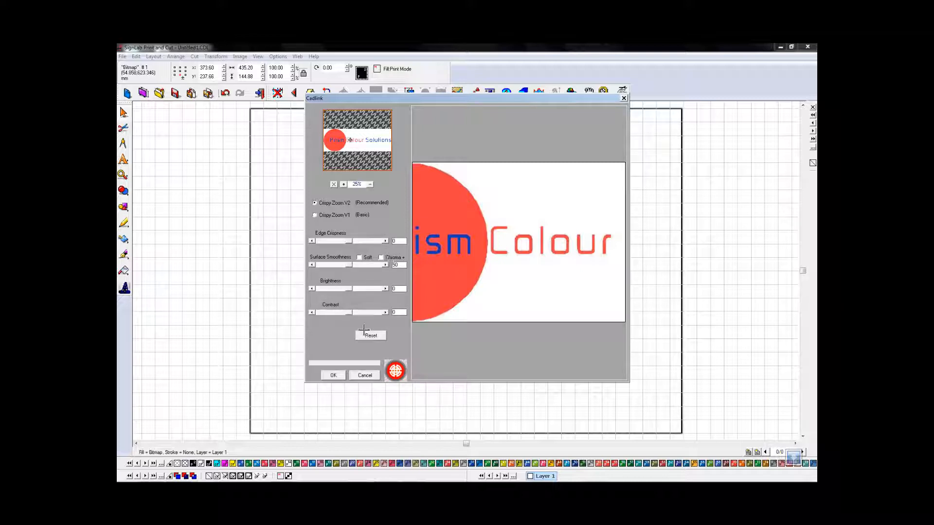
{"action": "left_click", "coordinate": [333, 375]}
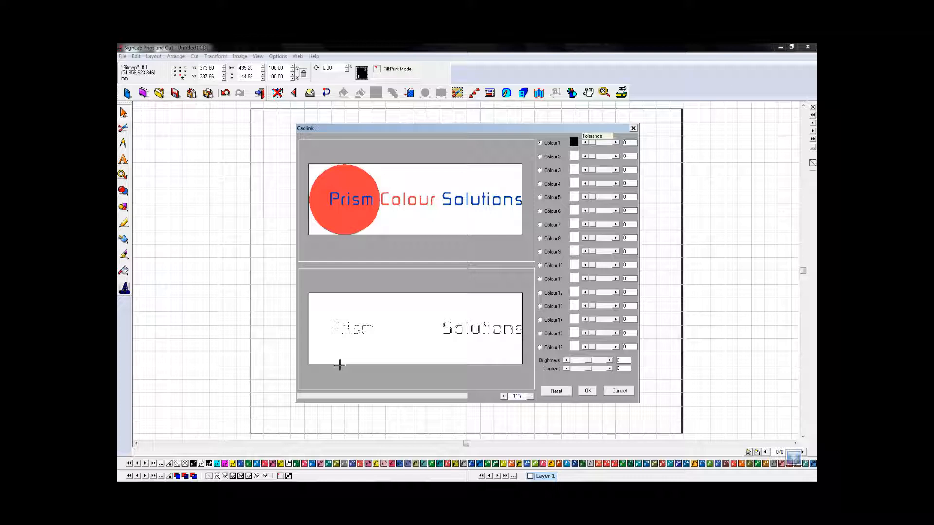
- Sample the circle's red as Colour 1 and the lettering's blue as Colour 2 for the colour reduction
{"action": "left_click", "coordinate": [539, 142]}
{"action": "left_click", "coordinate": [344, 173]}
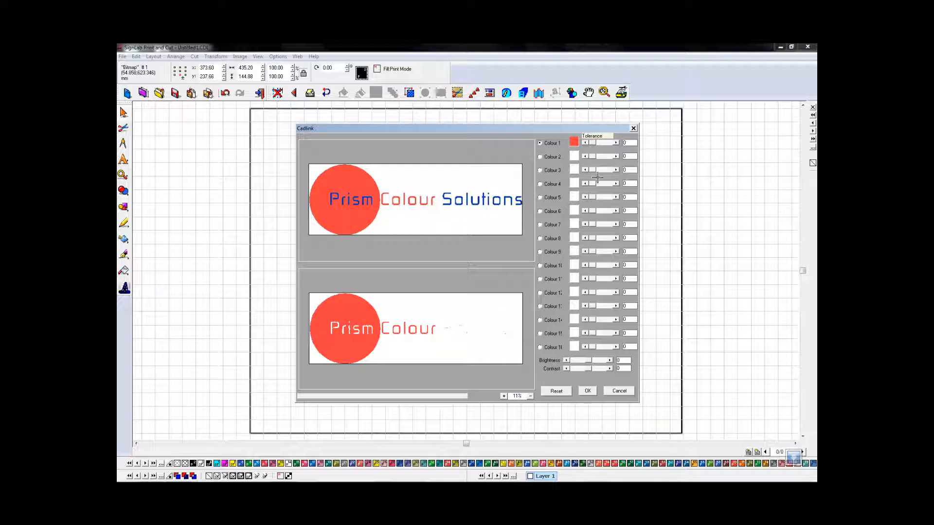
{"action": "left_click", "coordinate": [540, 156]}
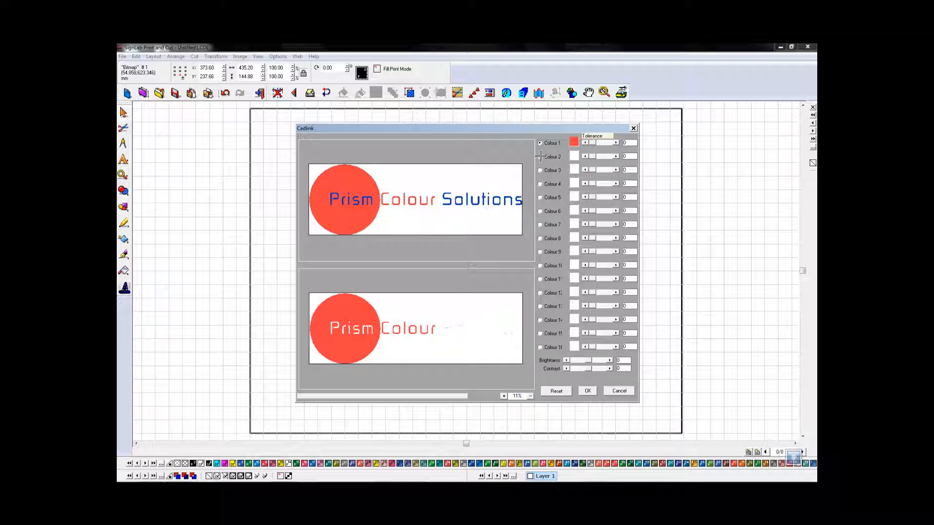
{"action": "left_click", "coordinate": [362, 204]}
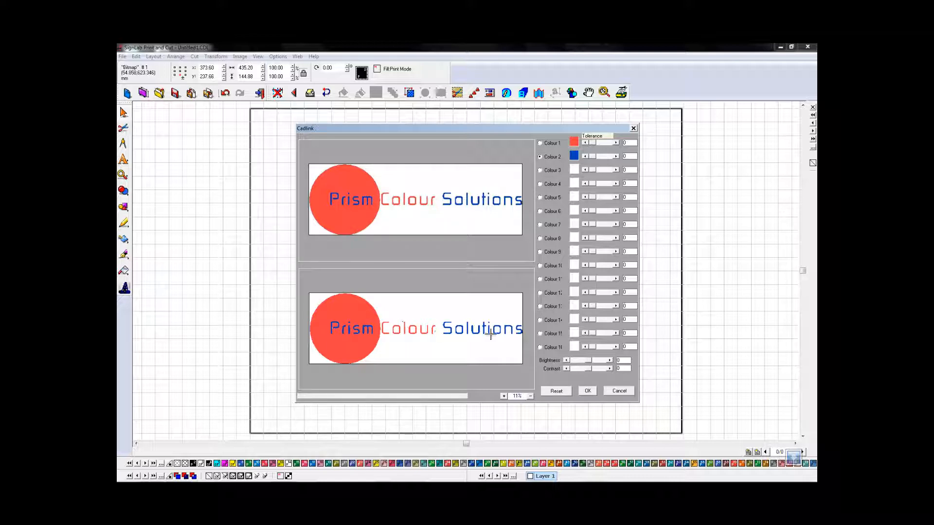
- Try higher tolerances for the blue Colour 2 and set its tolerance to 20
{"action": "left_click", "coordinate": [592, 156]}
{"action": "left_click_drag", "start_coordinate": [592, 156], "coordinate": [599, 156]}
{"action": "left_click_drag", "start_coordinate": [602, 156], "coordinate": [608, 156]}
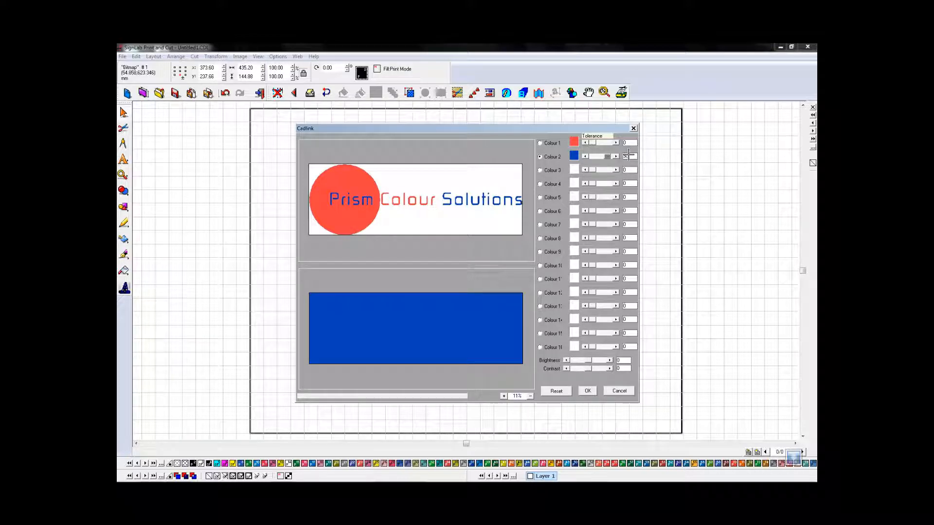
{"action": "left_click_drag", "start_coordinate": [629, 156], "coordinate": [622, 151]}
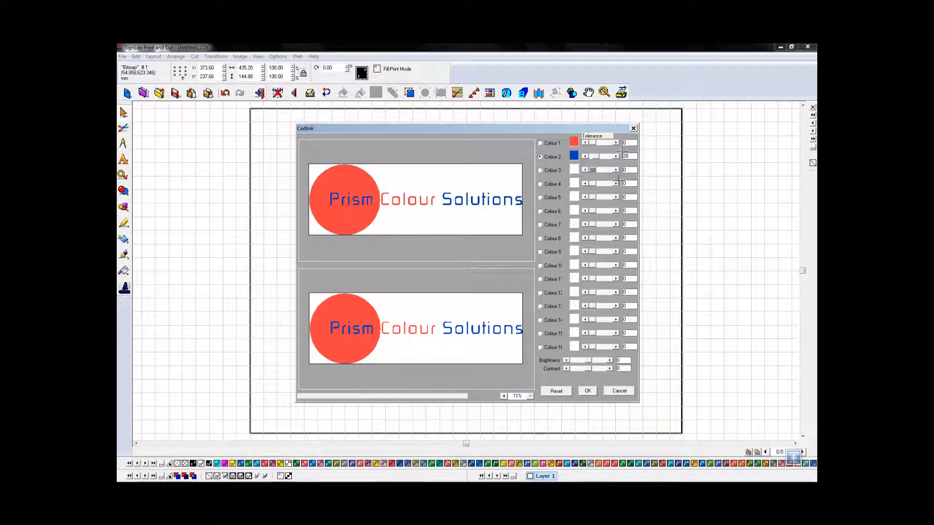
- Set the red Colour 1 tolerance to 15, apply the colour reduction and finish the vectorise preparation wizard
{"action": "left_click_drag", "start_coordinate": [627, 142], "coordinate": [620, 141]}
{"action": "type", "text": "0"}
{"action": "left_click", "coordinate": [627, 142]}
{"action": "type", "text": "15"}
{"action": "key", "text": "Tab"}
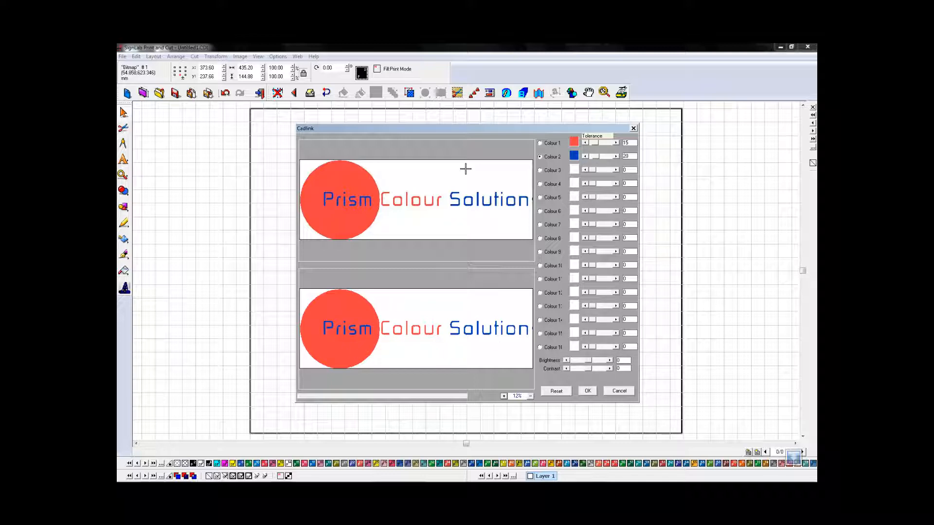
{"action": "left_click", "coordinate": [587, 391]}
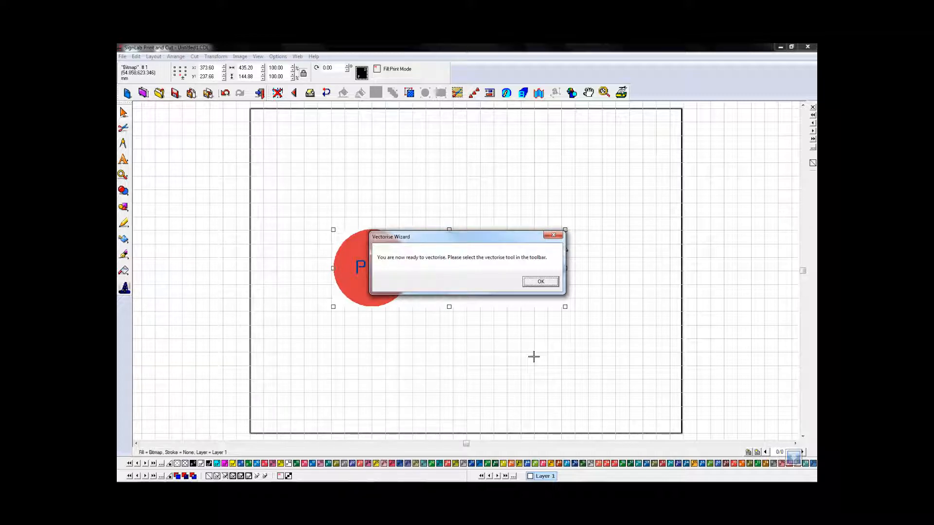
{"action": "left_click", "coordinate": [537, 282]}
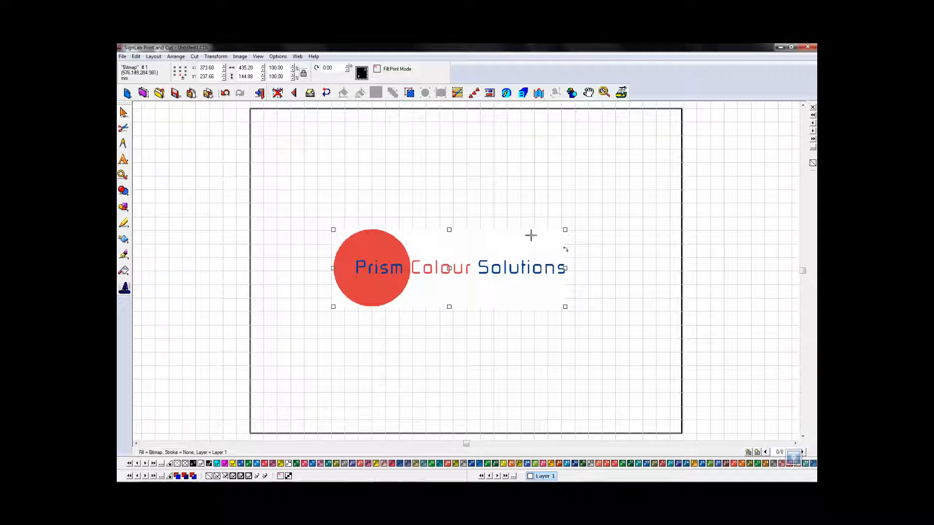
- Vectorise the prepared logo bitmap in colour and leave the vectorisation mode
{"action": "left_click", "coordinate": [123, 240]}
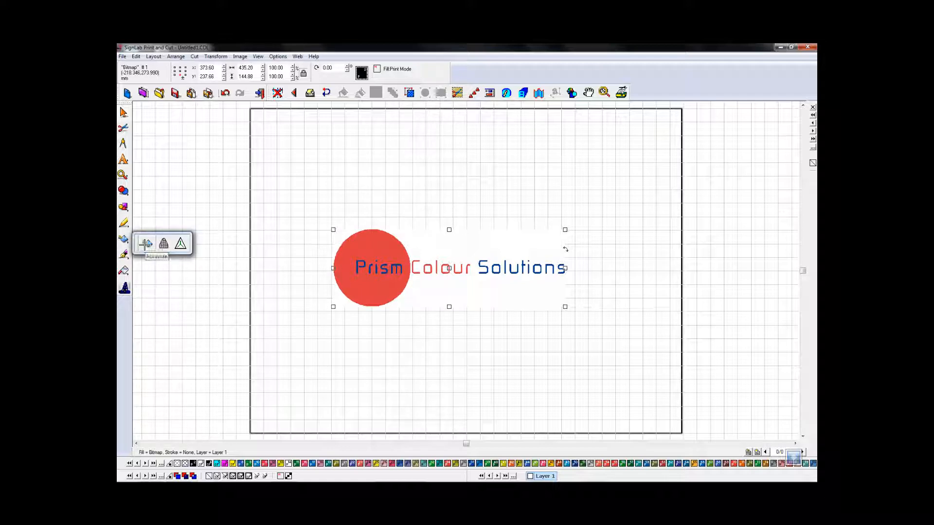
{"action": "left_click", "coordinate": [145, 243]}
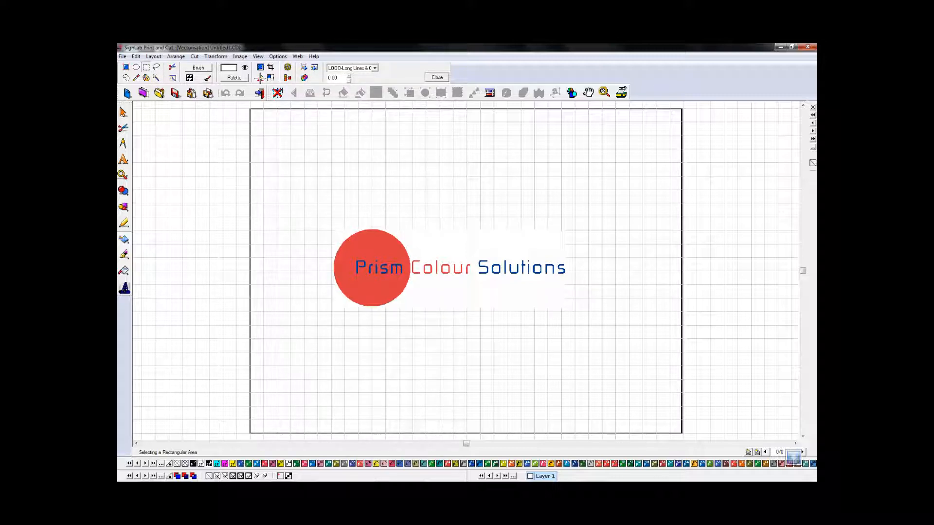
{"action": "left_click", "coordinate": [304, 69]}
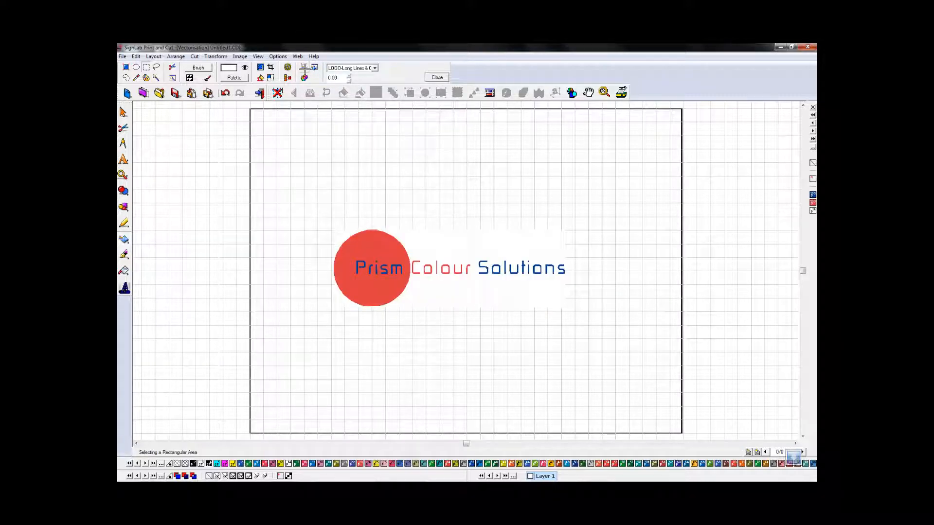
{"action": "left_click", "coordinate": [436, 78]}
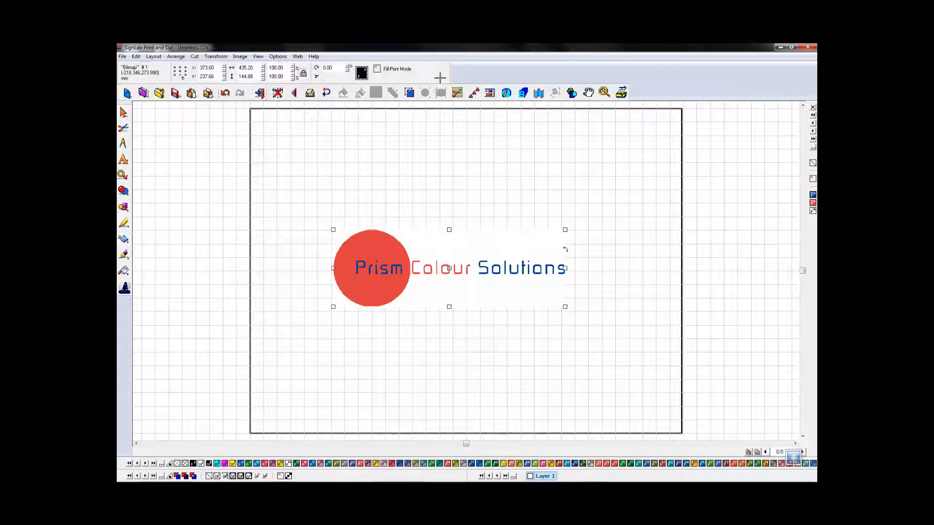
- Move the original bitmap straight up so it sits clear above the vectorised logo
{"action": "left_click_drag", "start_coordinate": [452, 266], "coordinate": [447, 186]}
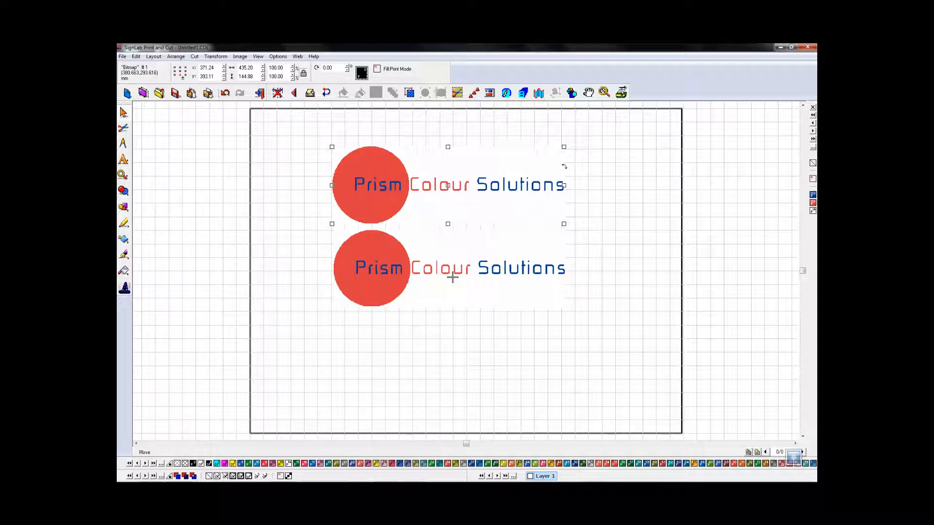
{"action": "right_click", "coordinate": [447, 186]}
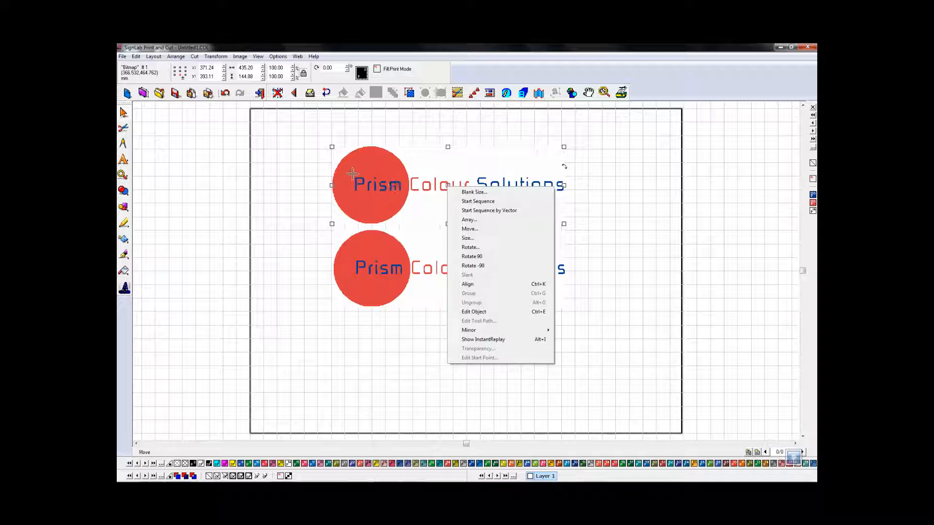
{"action": "left_click", "coordinate": [371, 176]}
- Open the cut preview with both logo versions on the page and return to the drawing
{"action": "left_click", "coordinate": [194, 57]}
{"action": "left_click", "coordinate": [198, 67]}
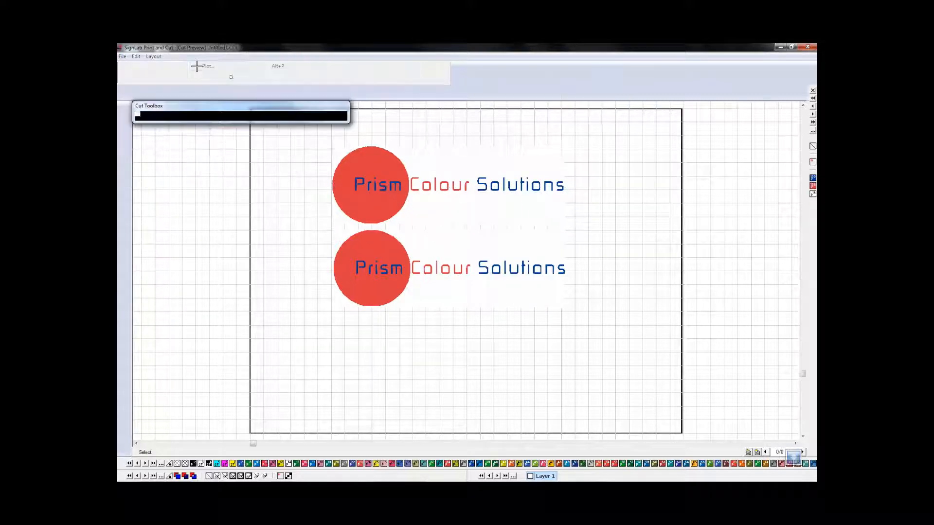
{"action": "left_click", "coordinate": [474, 285]}
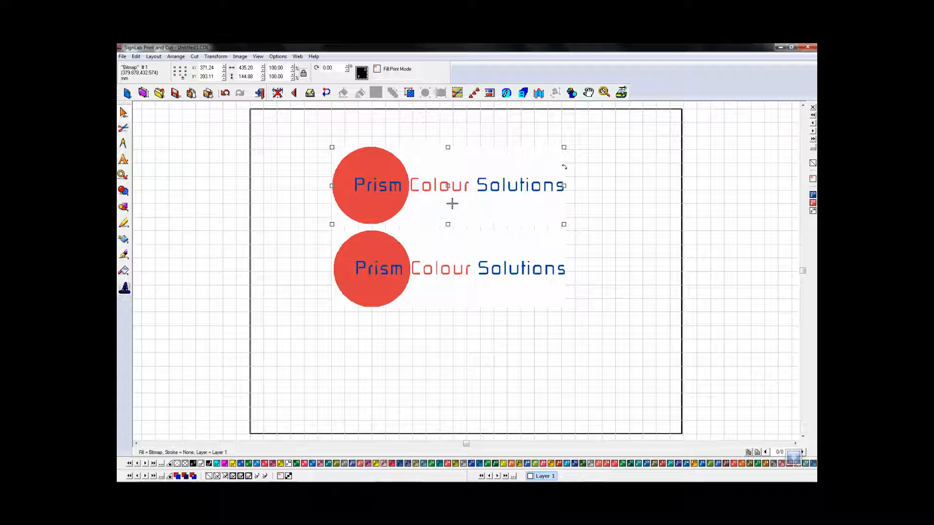
- Delete the original bitmap and select the vectorised logo group
{"action": "key", "text": "Delete"}
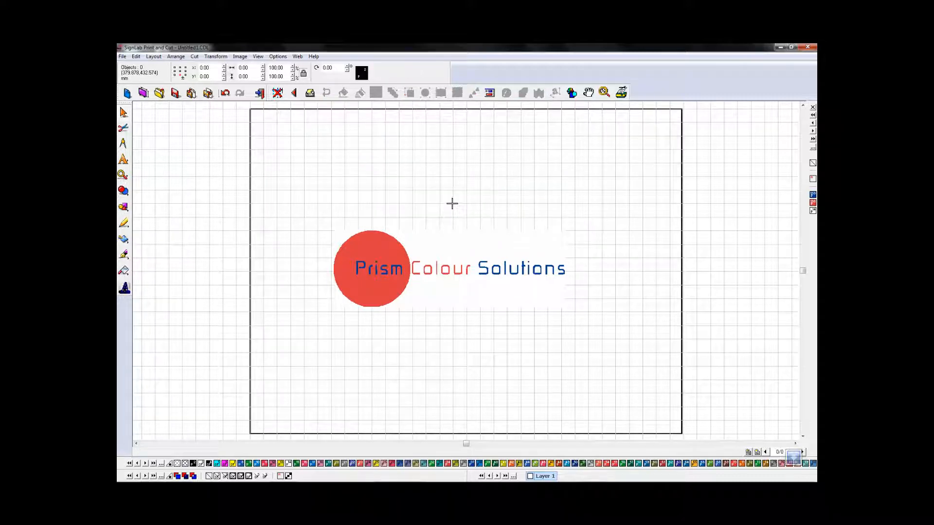
{"action": "left_click", "coordinate": [455, 267]}
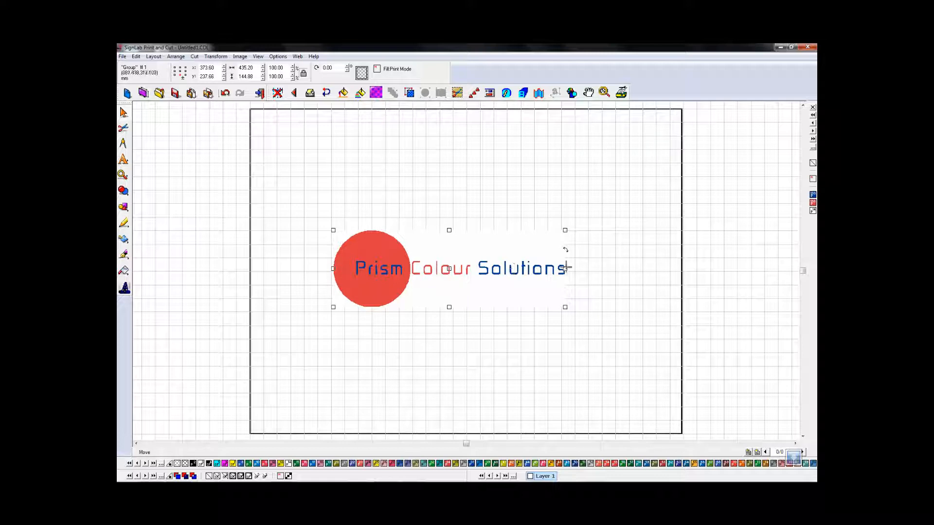
- Open the vectorised logo in the cut preview, enlarge it there to about 1037 mm wide and return to the drawing
{"action": "left_click", "coordinate": [196, 57]}
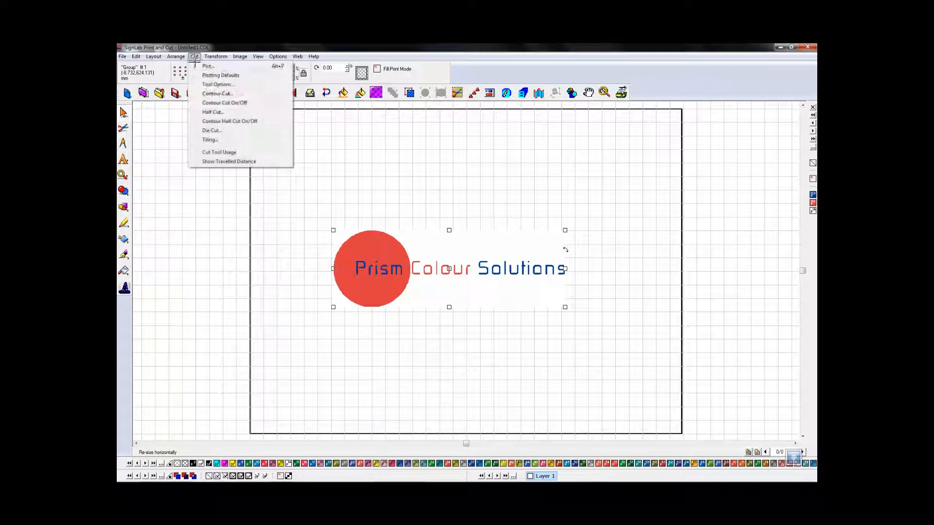
{"action": "left_click", "coordinate": [209, 92]}
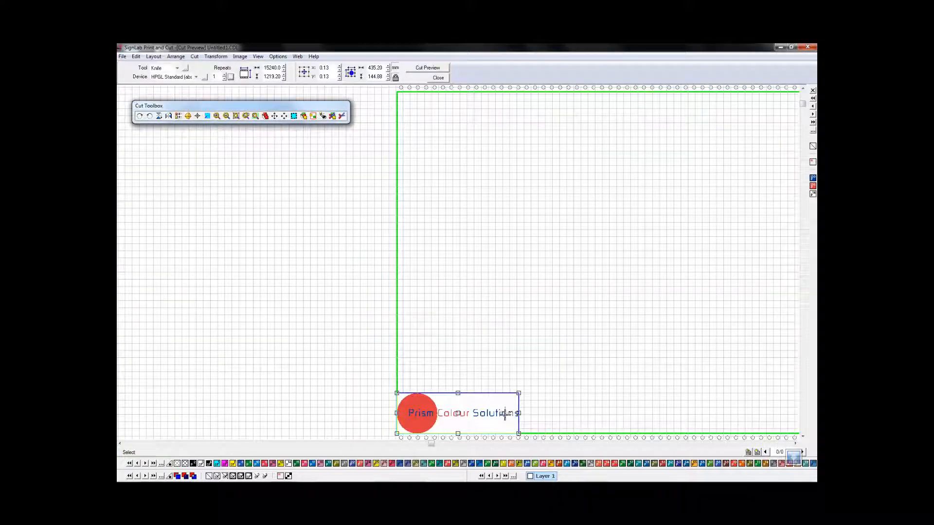
{"action": "left_click_drag", "start_coordinate": [518, 393], "coordinate": [665, 264]}
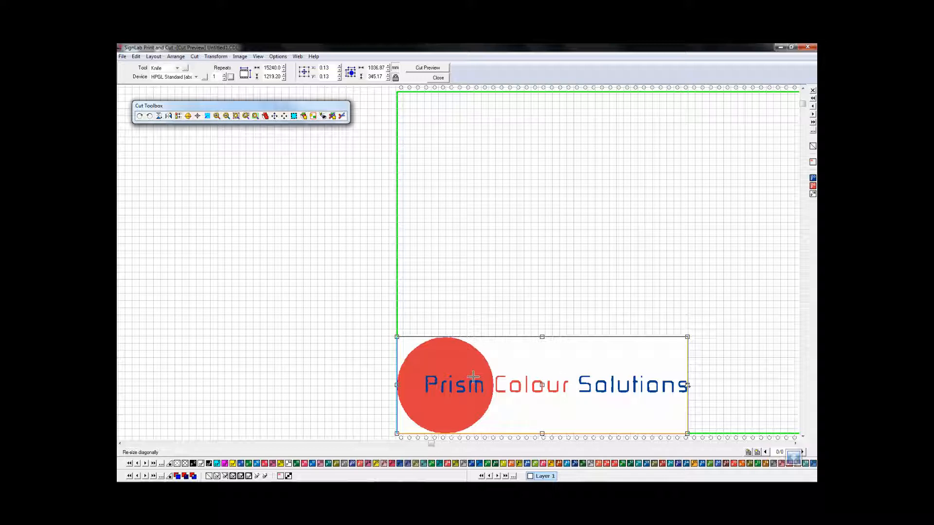
{"action": "left_click", "coordinate": [432, 78]}
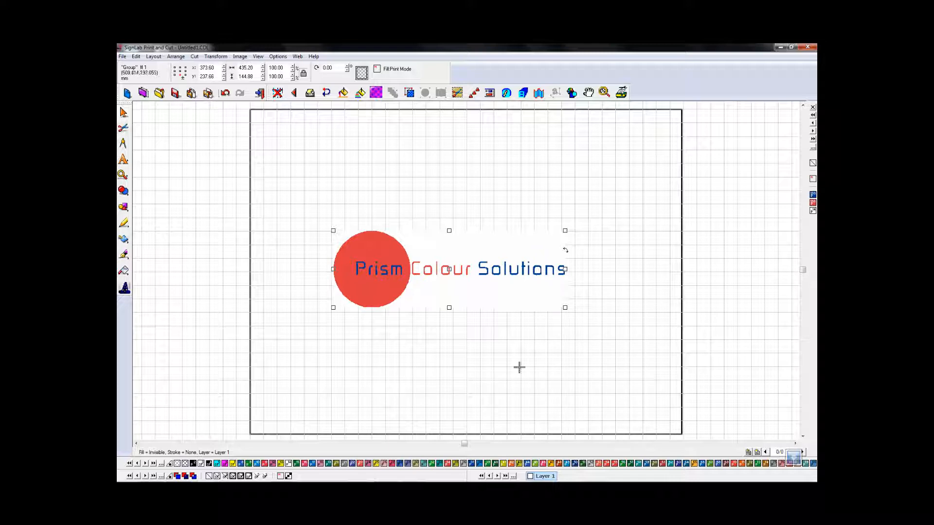
- Ungroup the vectorised logo and delete the white background shape behind the circle and lettering
{"action": "right_click", "coordinate": [448, 269]}
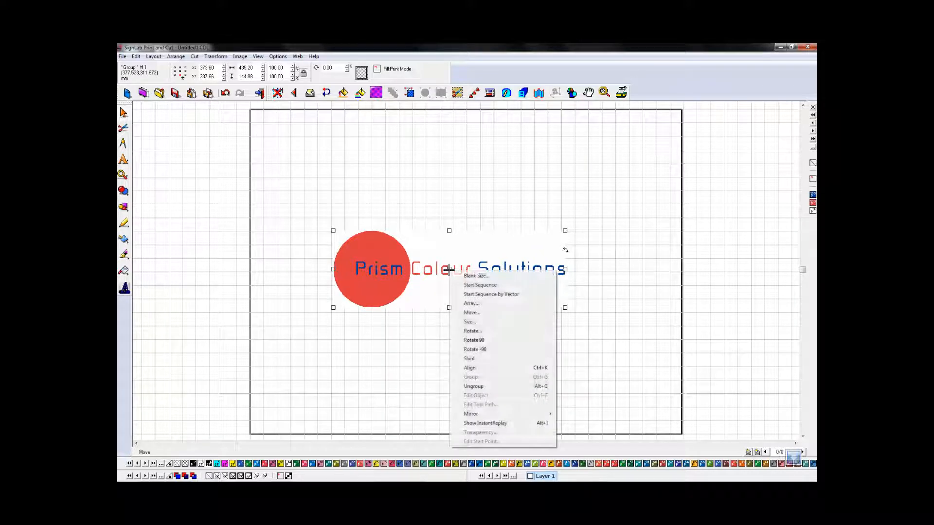
{"action": "left_click", "coordinate": [475, 386]}
{"action": "left_click", "coordinate": [508, 305]}
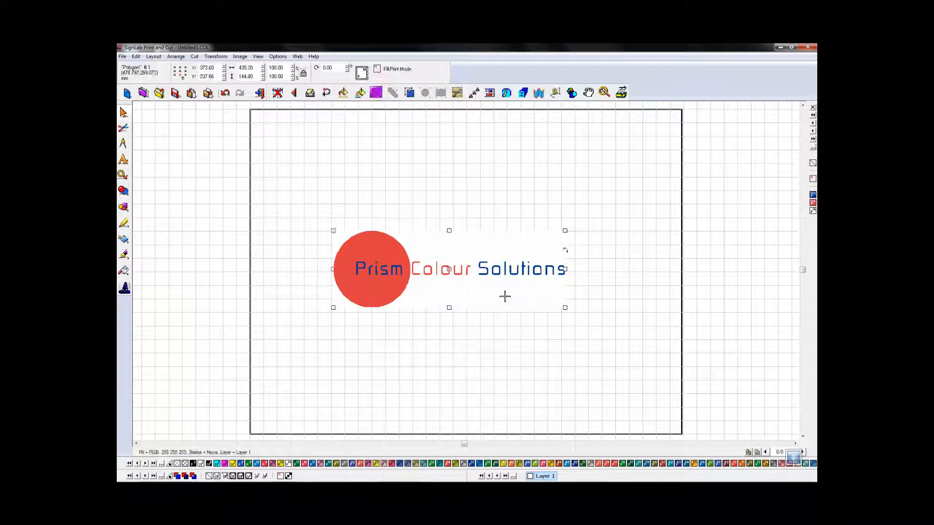
{"action": "key", "text": "Delete"}
- Try several palette colours on the logo's circle, starting with blue, and settle on a yellow fill
{"action": "left_click", "coordinate": [375, 301]}
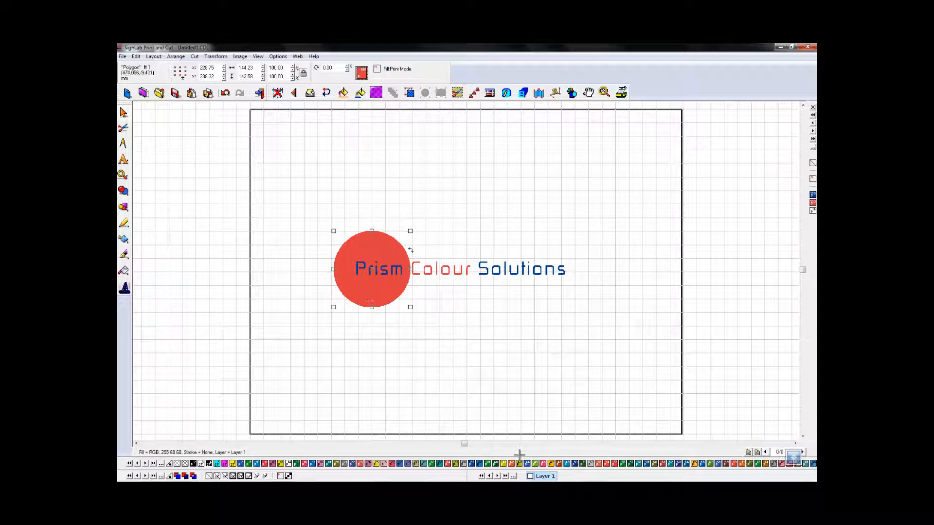
{"action": "left_click", "coordinate": [524, 464]}
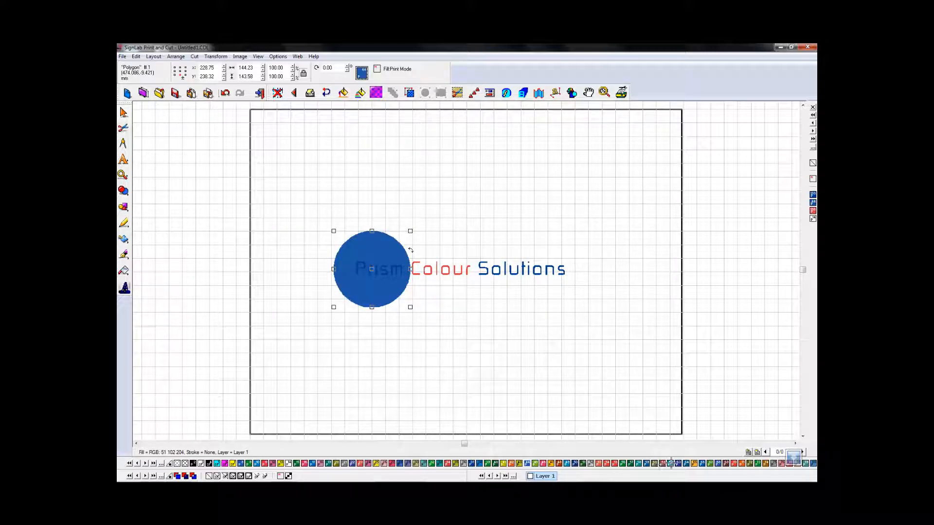
{"action": "left_click", "coordinate": [694, 464]}
{"action": "left_click", "coordinate": [735, 462]}
{"action": "left_click", "coordinate": [752, 463]}
{"action": "left_click", "coordinate": [764, 463]}
{"action": "left_click", "coordinate": [373, 465]}
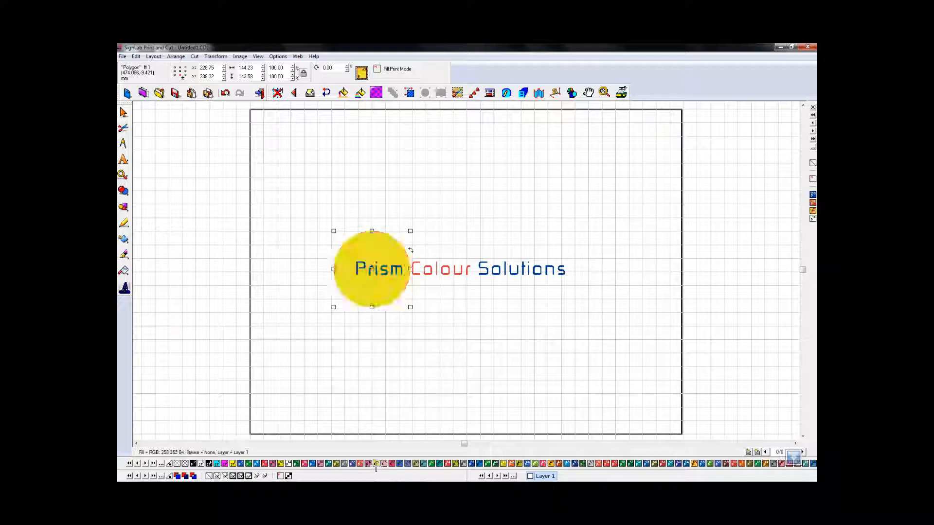
- Try a muted purple and a yellow fill on the letters of "Colour", and undo both colour changes
{"action": "left_click", "coordinate": [447, 270]}
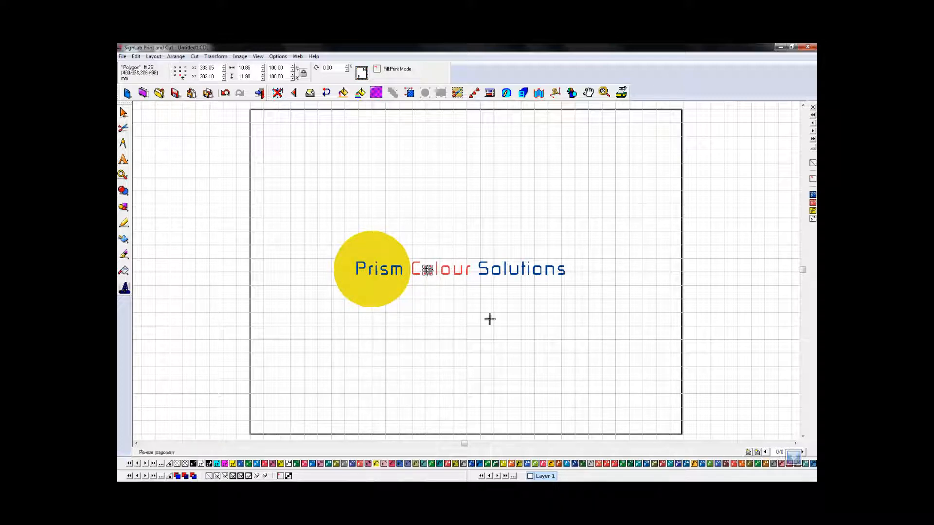
{"action": "left_click_drag", "start_coordinate": [468, 296], "coordinate": [409, 255]}
{"action": "left_click", "coordinate": [407, 463]}
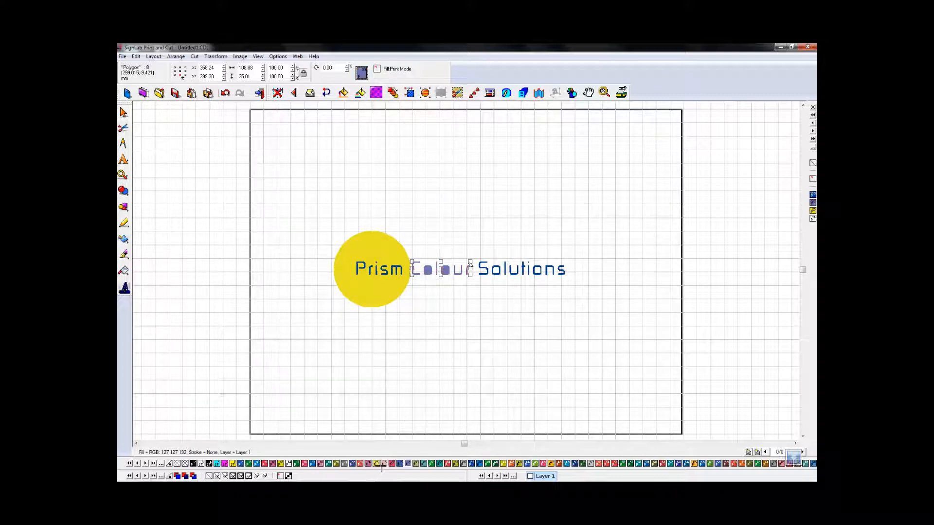
{"action": "left_click", "coordinate": [375, 464]}
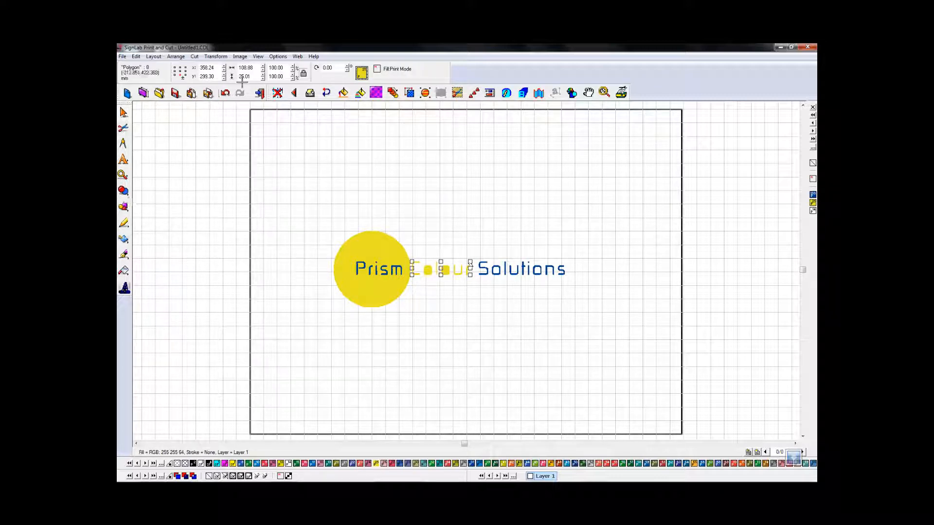
{"action": "left_click", "coordinate": [224, 92]}
{"action": "left_click", "coordinate": [224, 93]}
{"action": "left_click", "coordinate": [475, 302]}
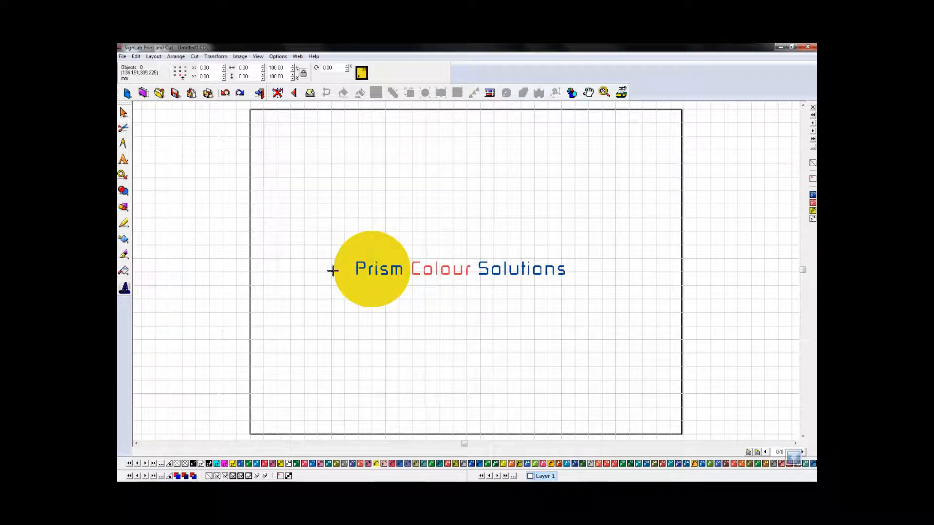
- Select all the logo's pieces together and enlarge them proportionally to about 546 mm wide and 181 mm high
{"action": "left_click_drag", "start_coordinate": [582, 325], "coordinate": [308, 188]}
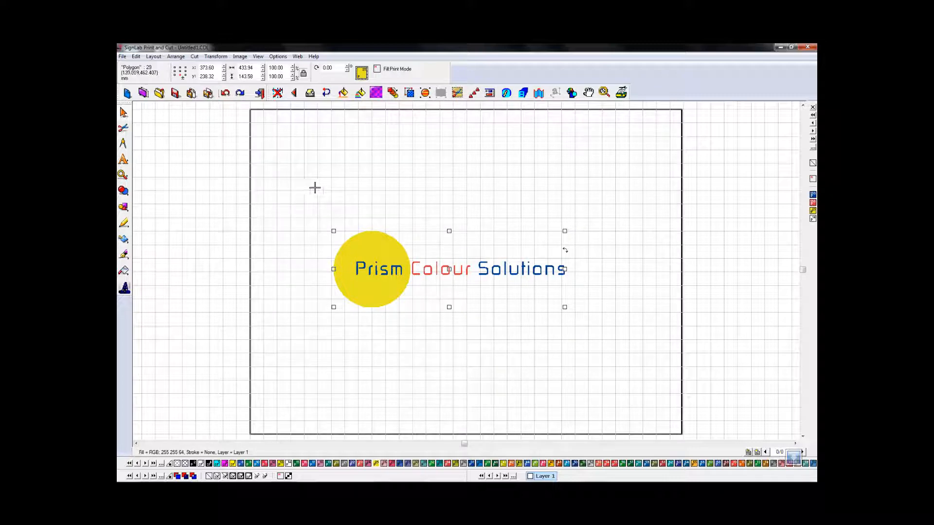
{"action": "left_click_drag", "start_coordinate": [564, 231], "coordinate": [614, 180]}
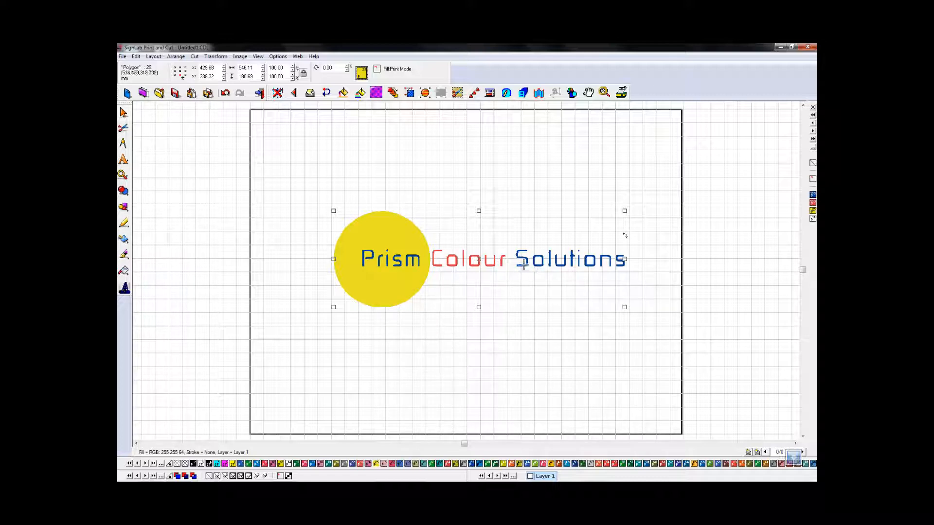
{"action": "left_click", "coordinate": [510, 312]}
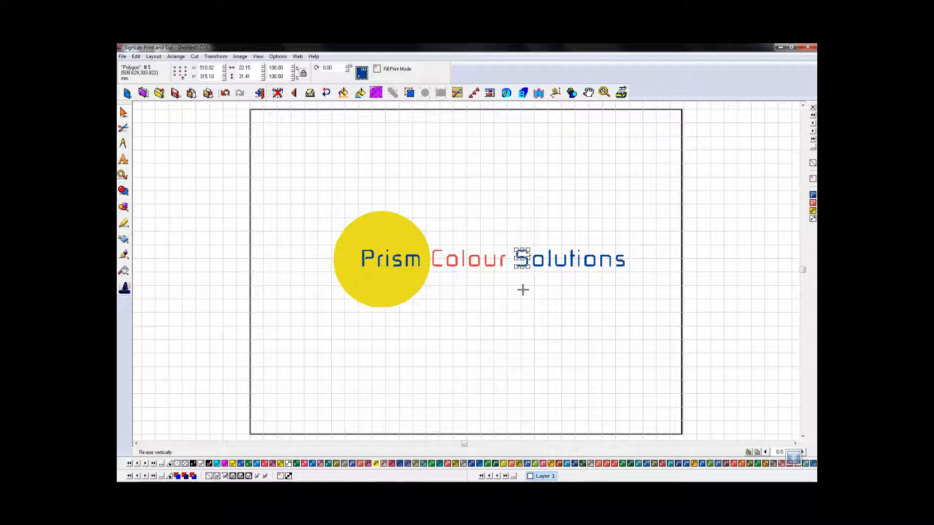
- Select the circle and all the letters of the logo and group them into a single object
{"action": "left_click_drag", "start_coordinate": [304, 190], "coordinate": [669, 335]}
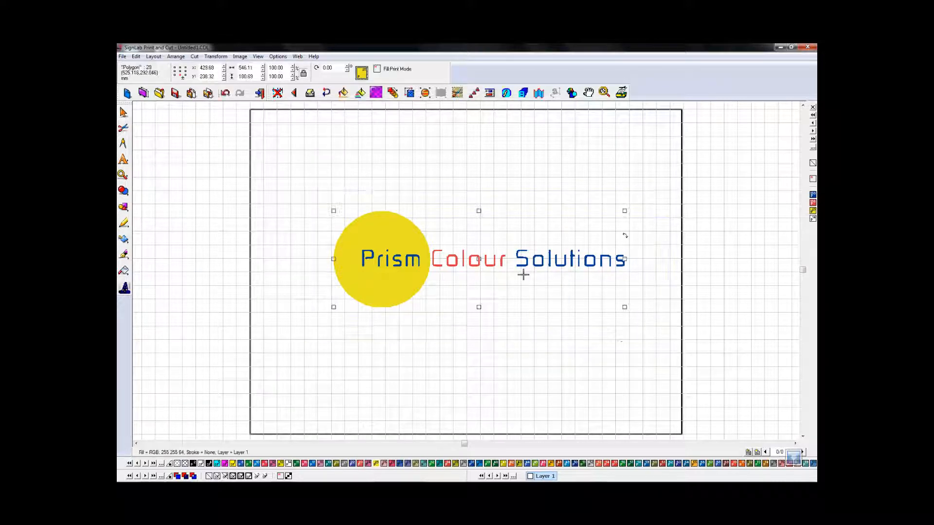
{"action": "right_click", "coordinate": [478, 211]}
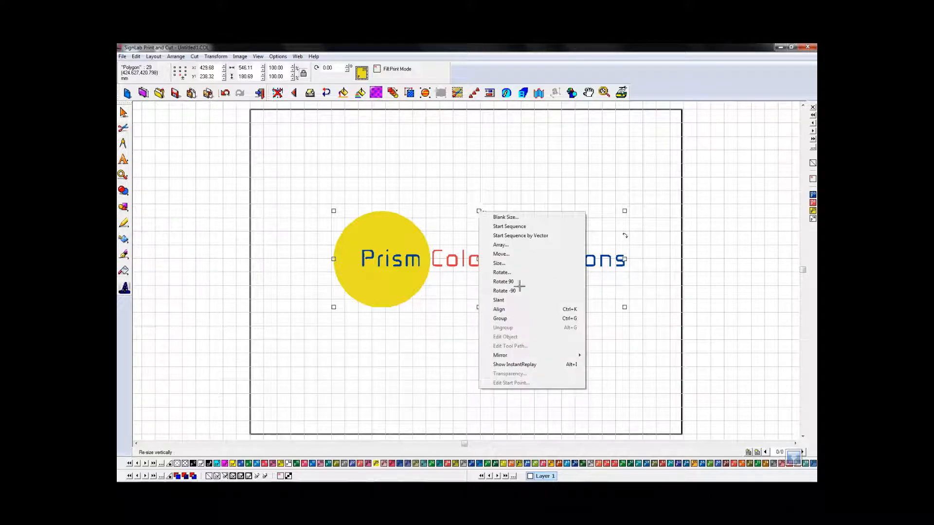
{"action": "left_click", "coordinate": [510, 318]}
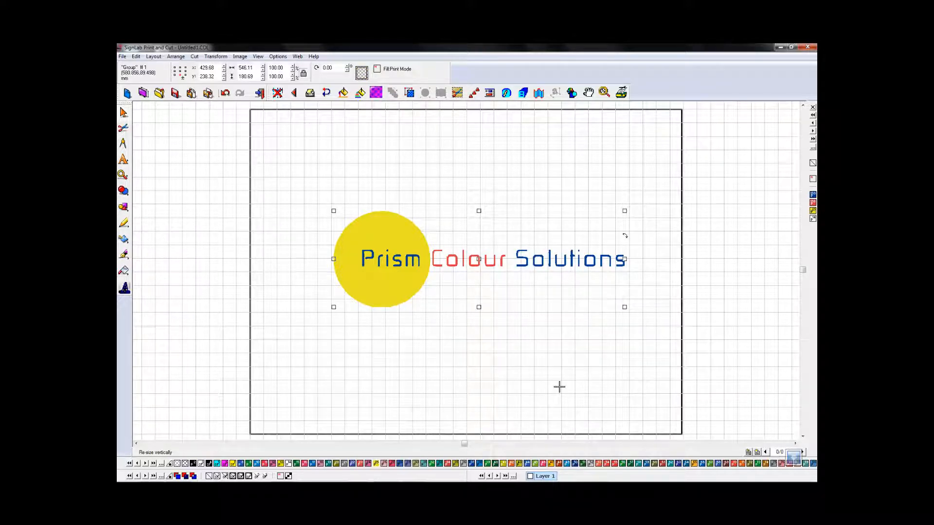